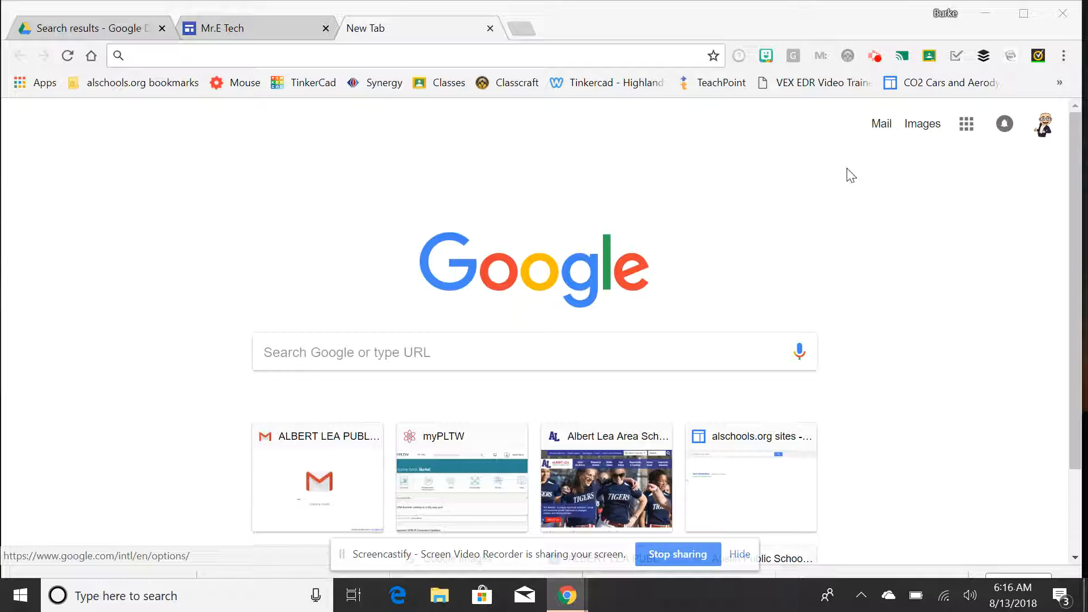
Step: Open Google Calendar from the Google apps
{"action": "left_click", "coordinate": [965, 125]}
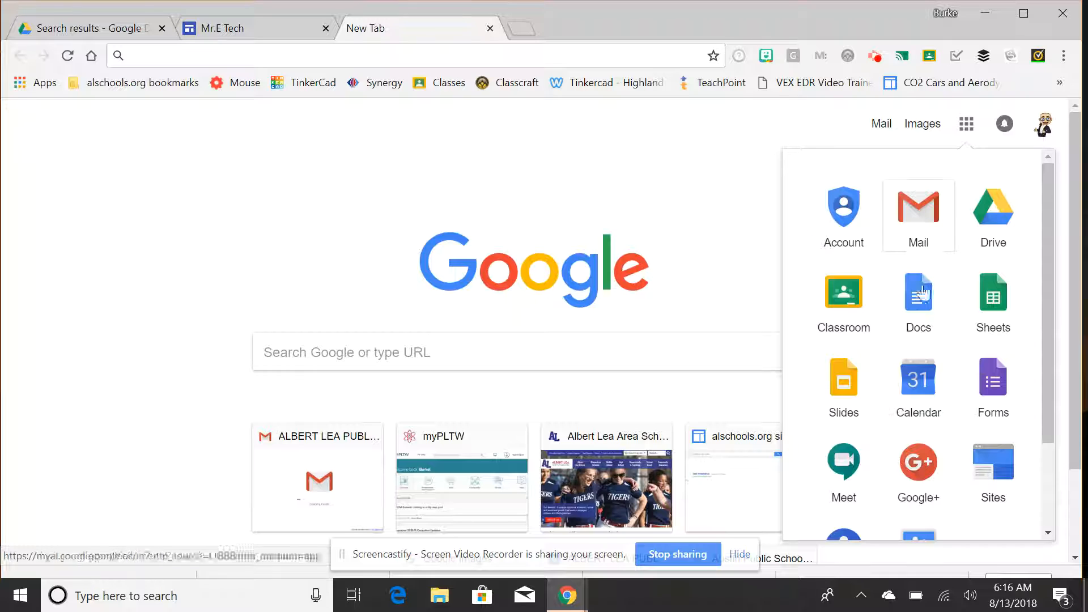
{"action": "left_click", "coordinate": [916, 400]}
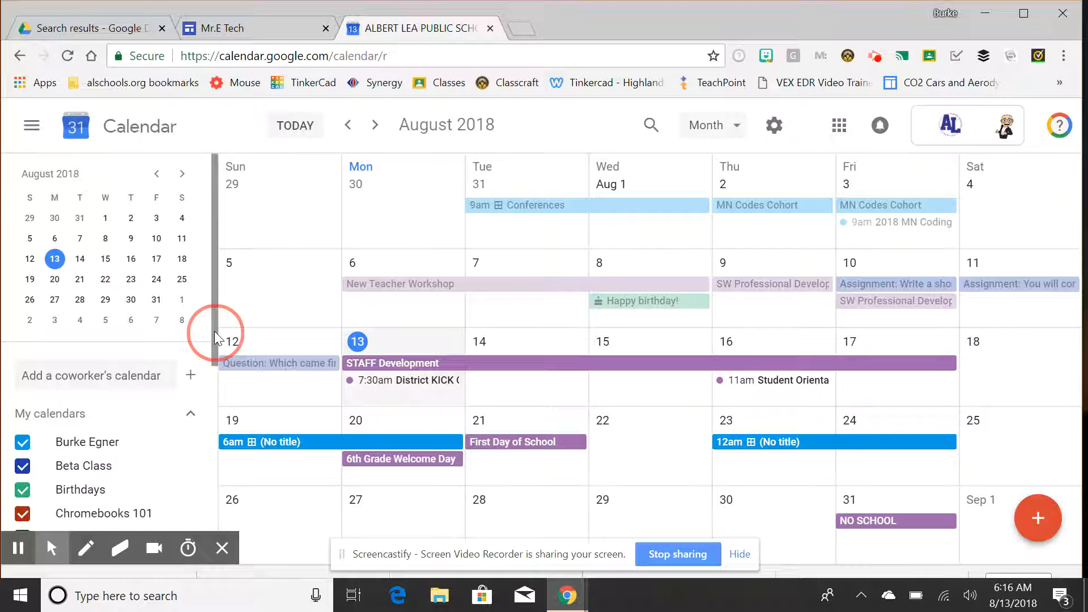
Step: Change the color of the account owner's personal calendar to yellow under My calendars
{"action": "left_click_drag", "start_coordinate": [214, 331], "coordinate": [212, 429]}
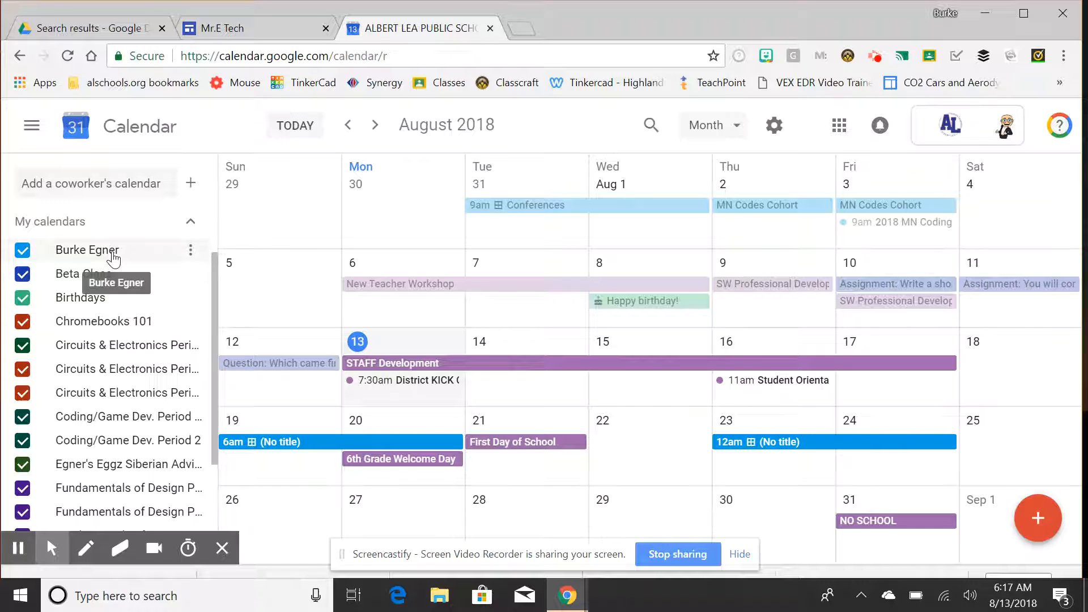
{"action": "left_click", "coordinate": [191, 252]}
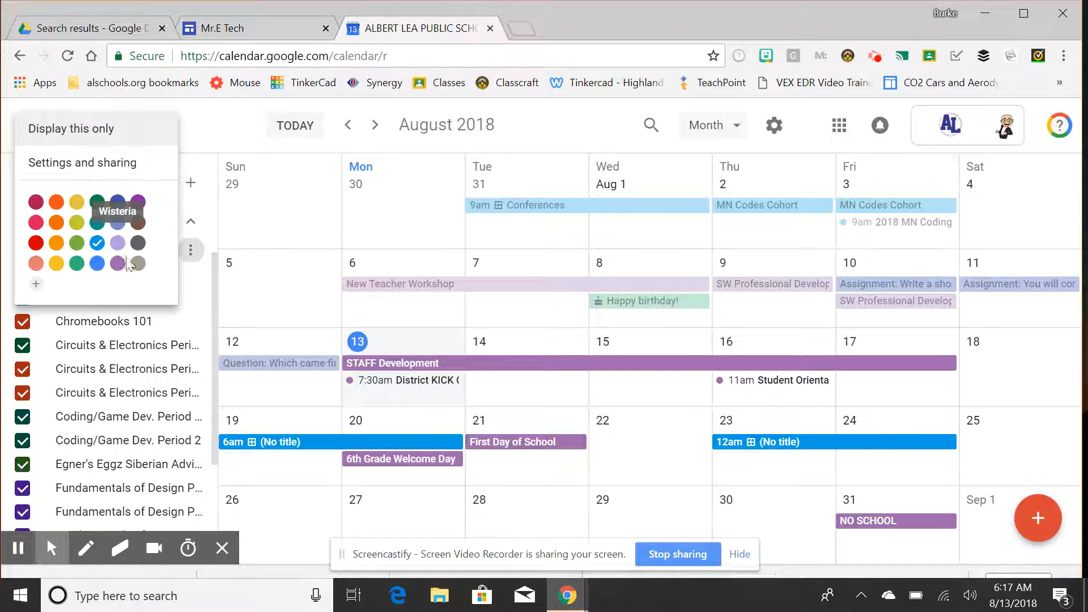
{"action": "left_click", "coordinate": [56, 264]}
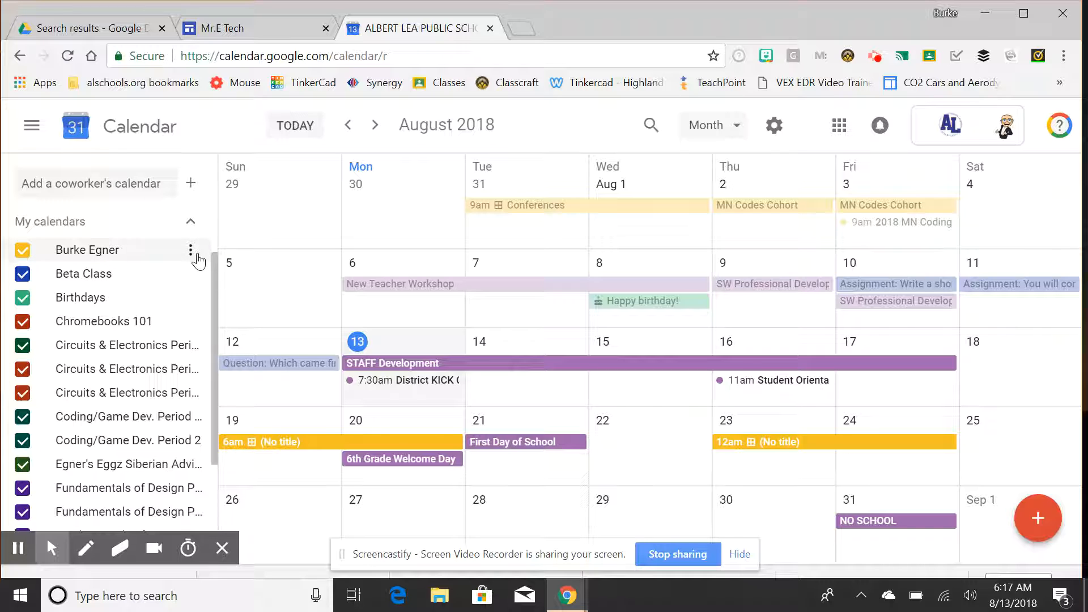
{"action": "left_click", "coordinate": [191, 250]}
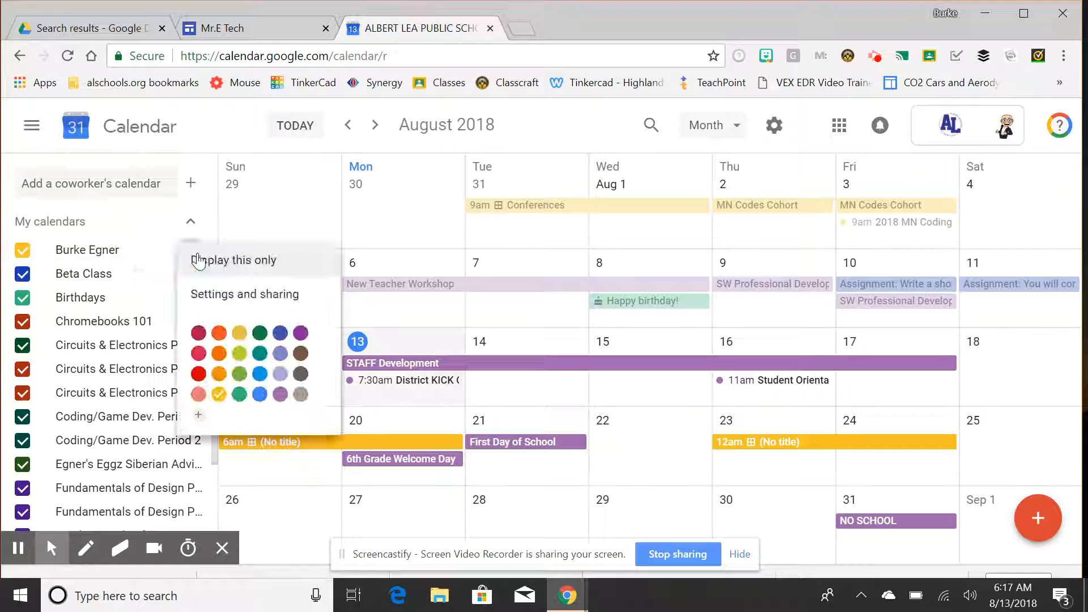
{"action": "left_click", "coordinate": [216, 136]}
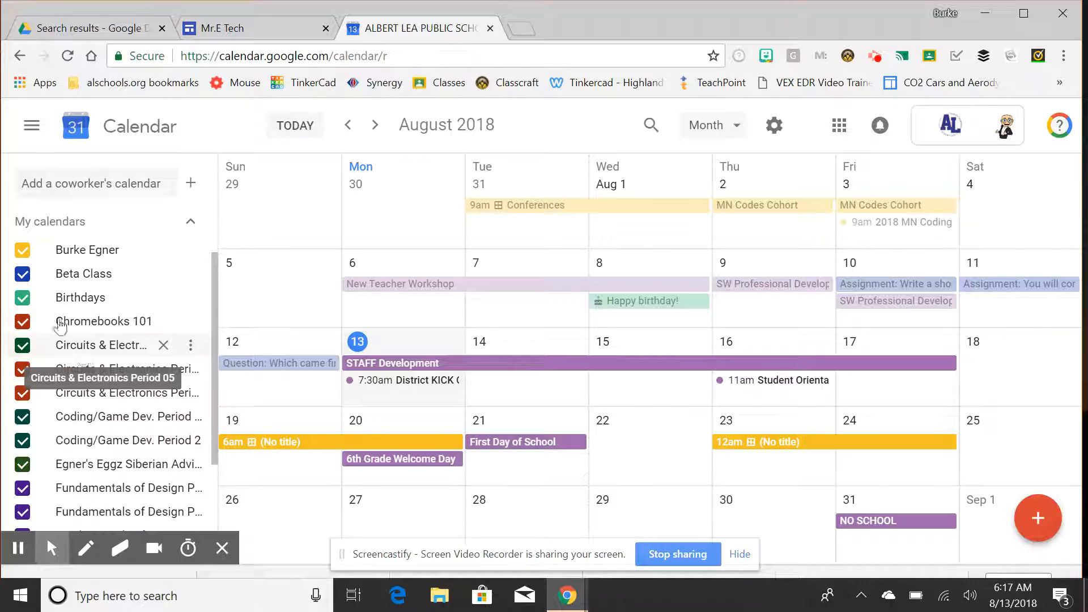
Step: Hide the Beta Class calendar's events and show them again
{"action": "left_click", "coordinate": [22, 276]}
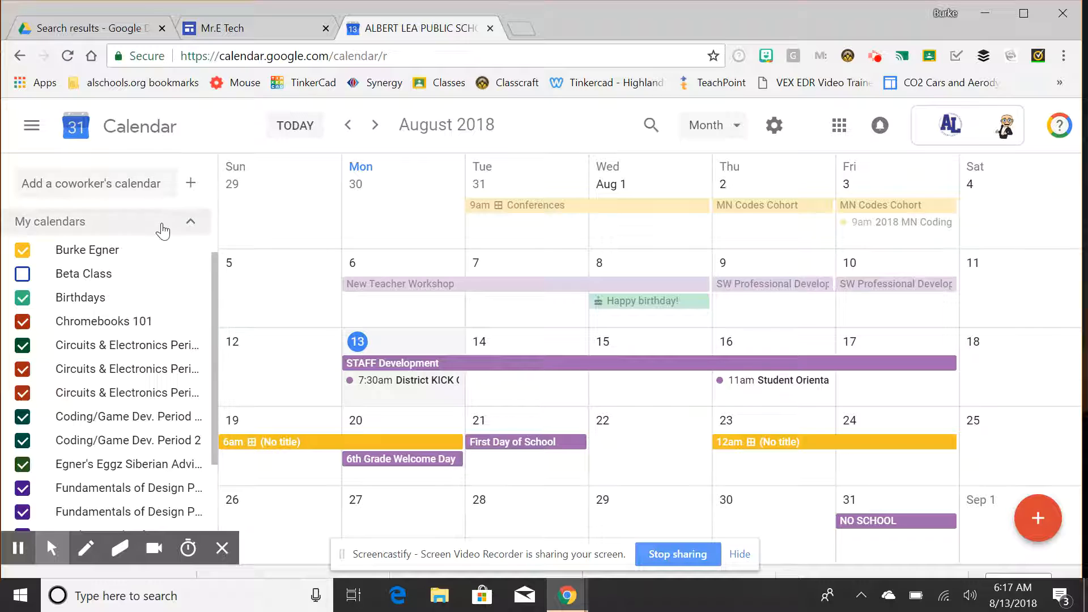
{"action": "left_click", "coordinate": [23, 277]}
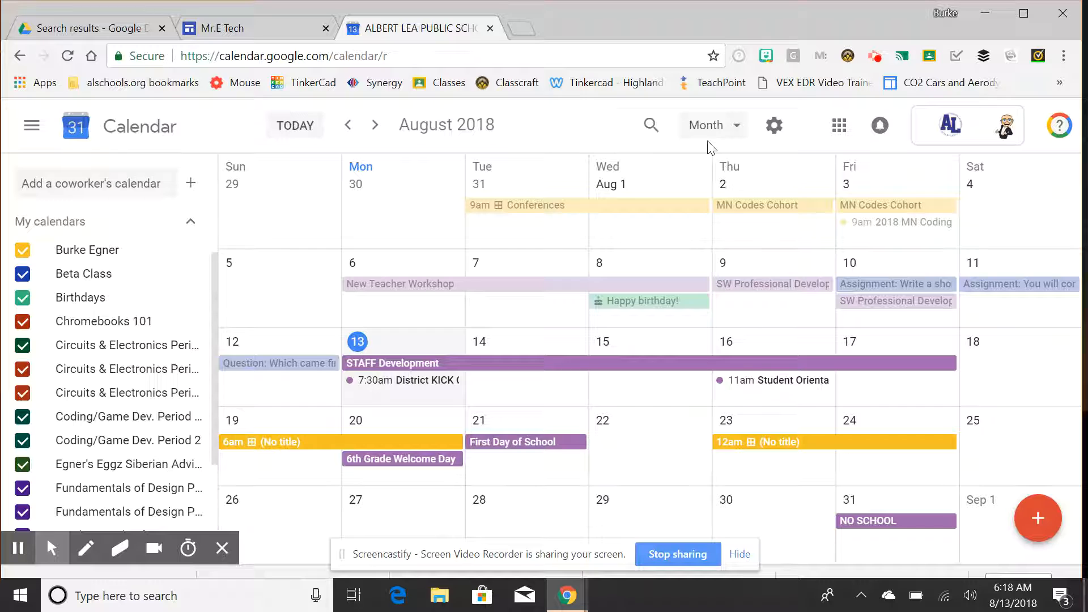
Step: Look at the calendar in Schedule view and in Week view
{"action": "left_click", "coordinate": [737, 137]}
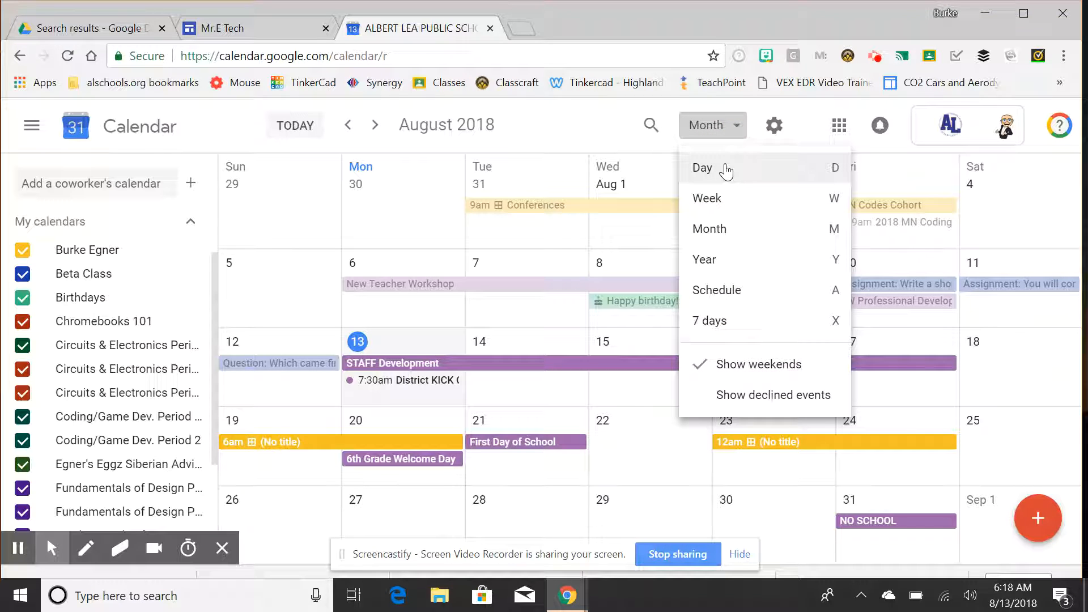
{"action": "left_click", "coordinate": [733, 290]}
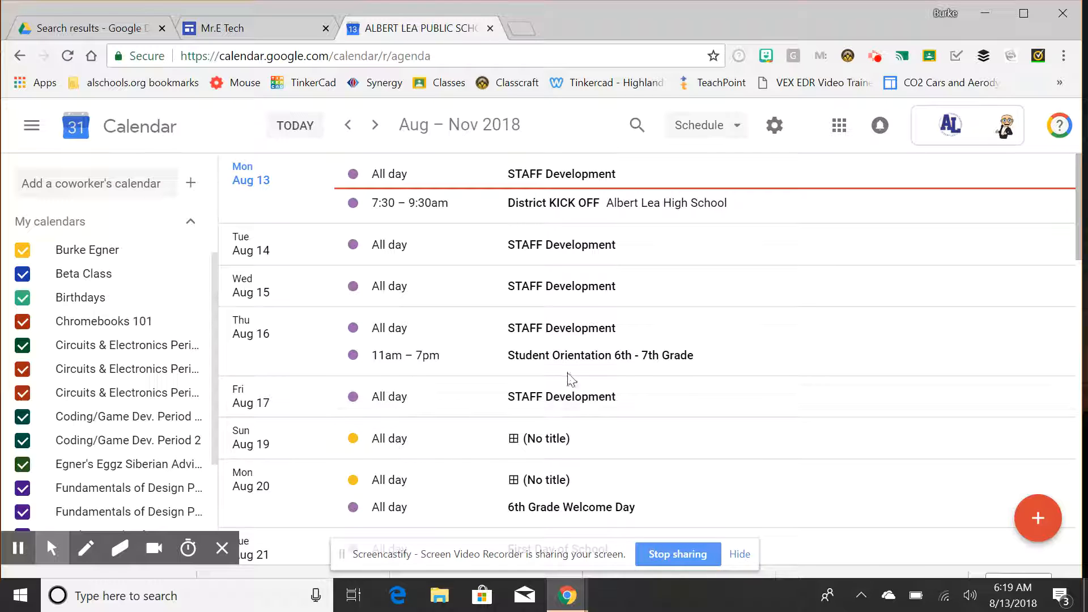
{"action": "left_click", "coordinate": [734, 127]}
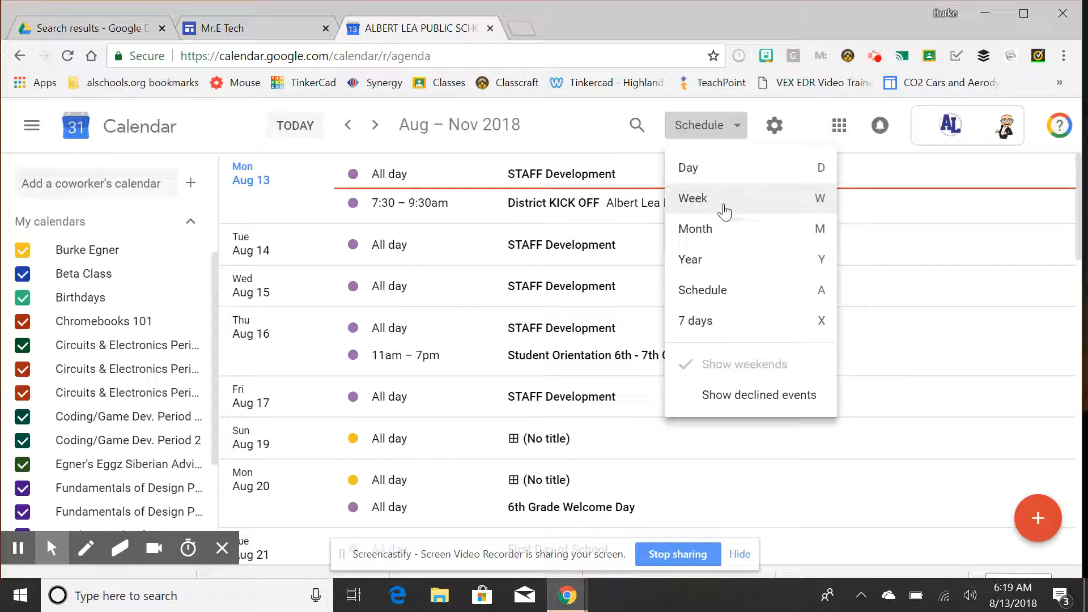
{"action": "left_click", "coordinate": [724, 205]}
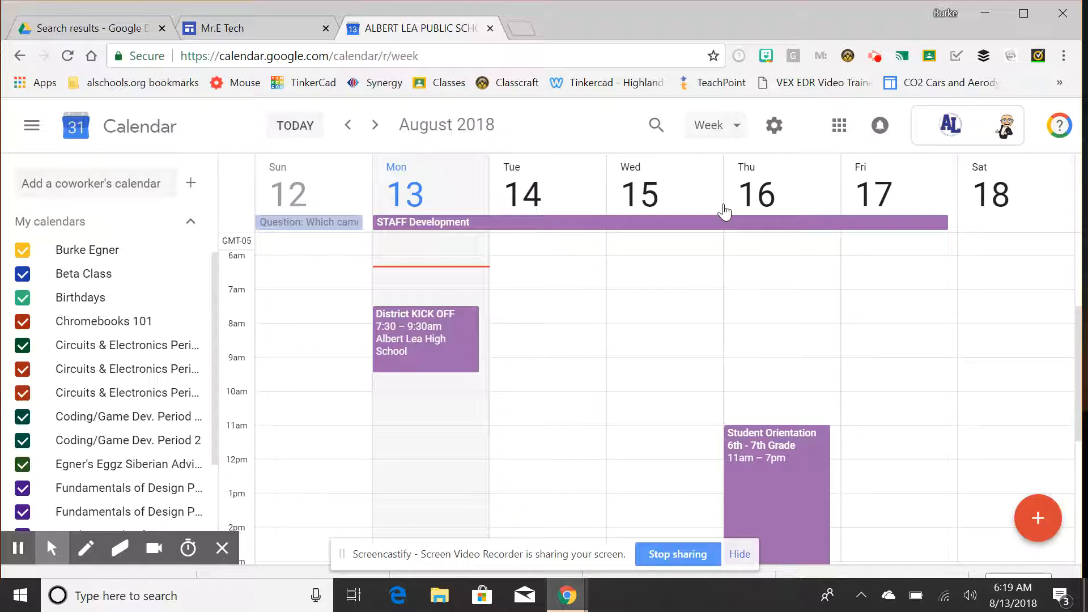
Step: Examine the general calendar settings, including the week-start choices, Gmail events and working hours, and return to the calendar
{"action": "left_click", "coordinate": [780, 136]}
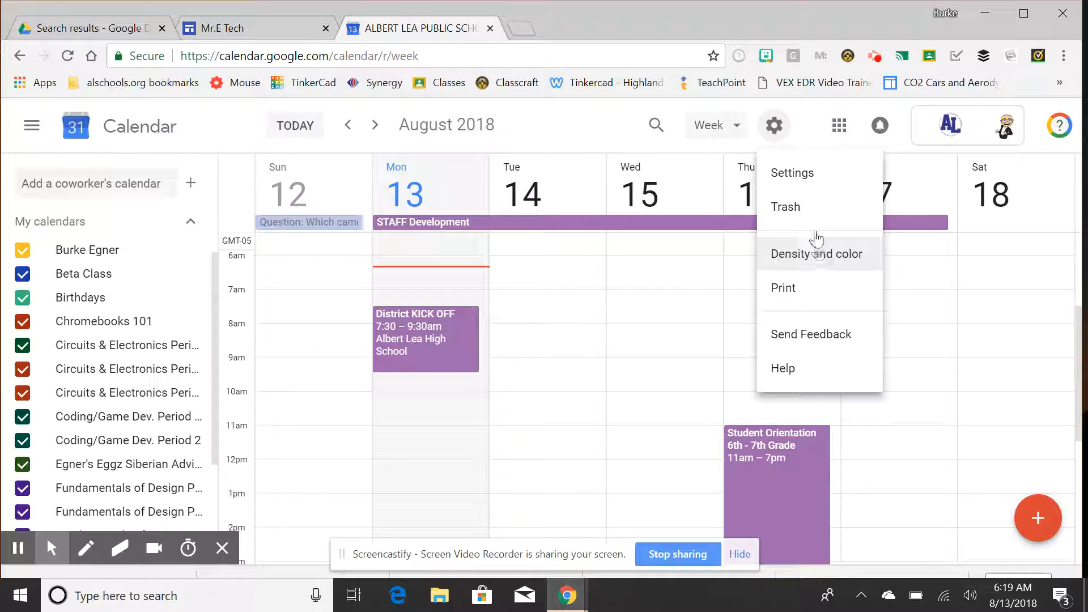
{"action": "left_click", "coordinate": [803, 174]}
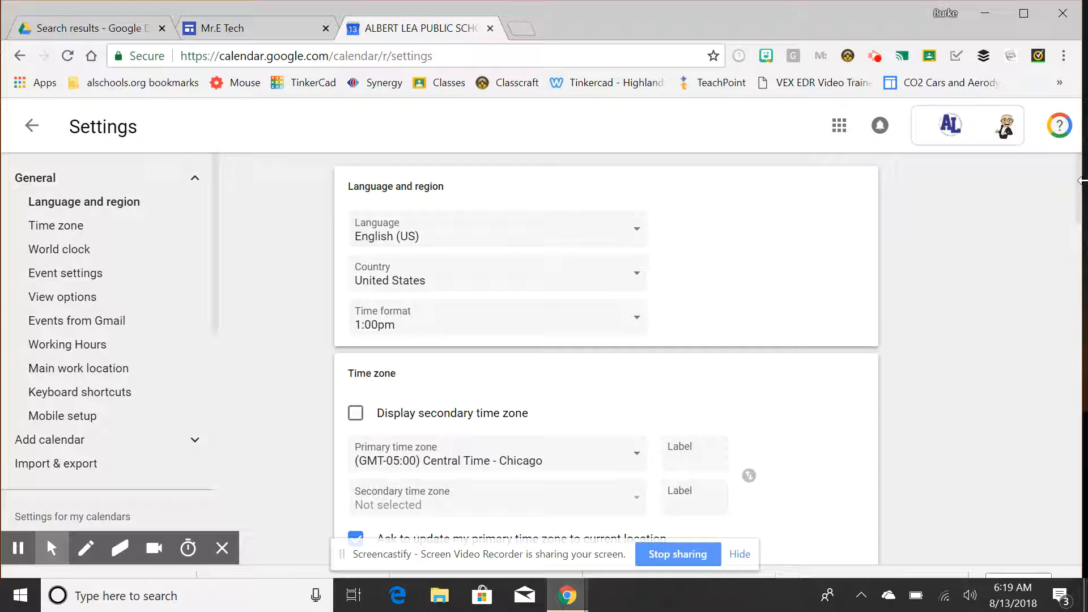
{"action": "left_click_drag", "start_coordinate": [1077, 215], "coordinate": [1077, 370]}
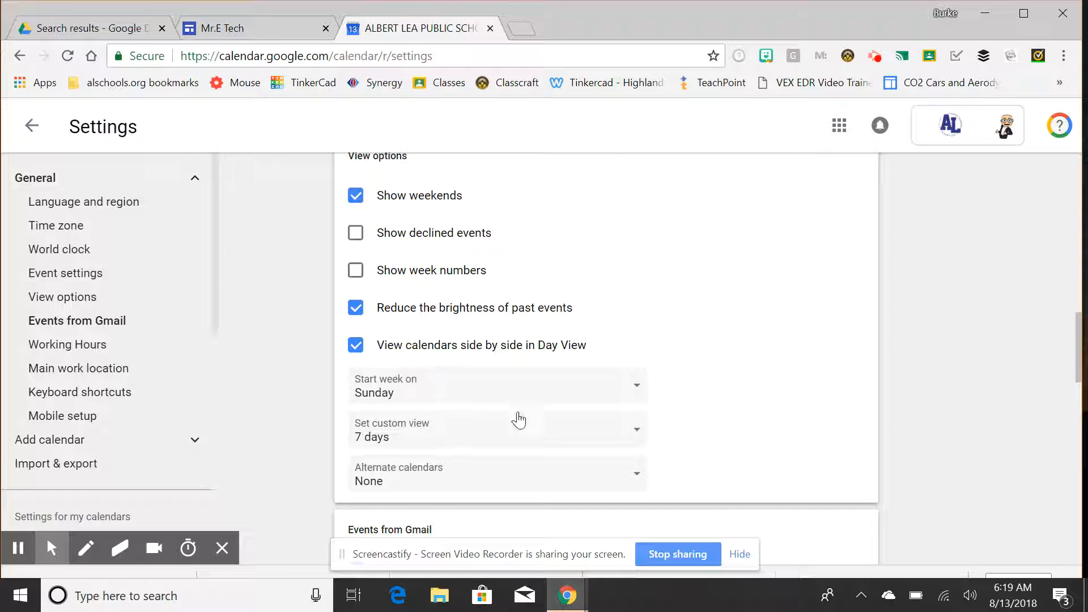
{"action": "left_click", "coordinate": [637, 388]}
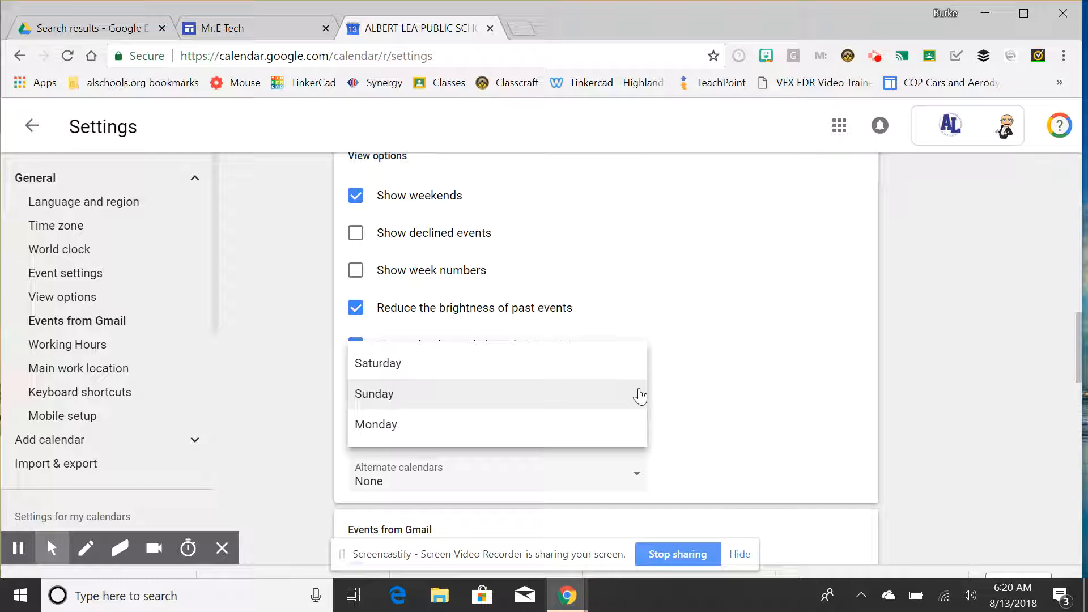
{"action": "left_click", "coordinate": [880, 273]}
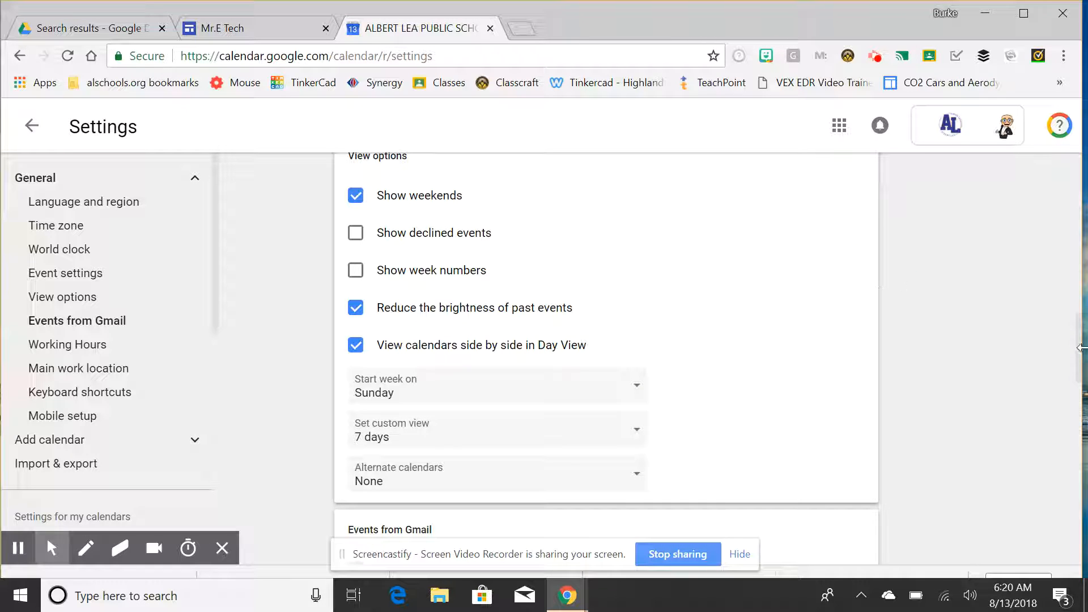
{"action": "left_click_drag", "start_coordinate": [1080, 359], "coordinate": [1082, 410]}
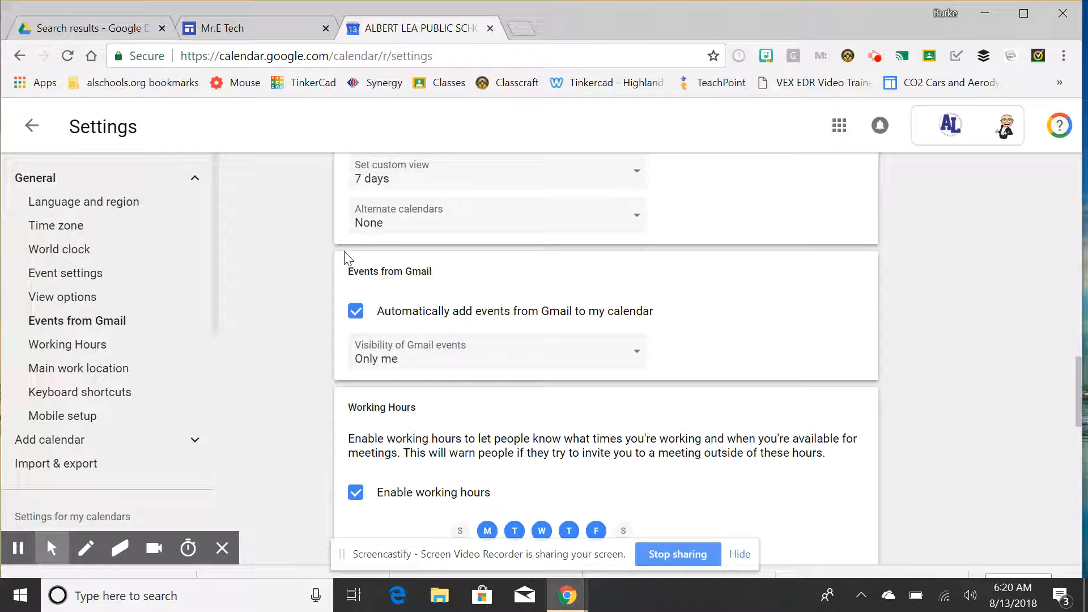
{"action": "left_click", "coordinate": [109, 345]}
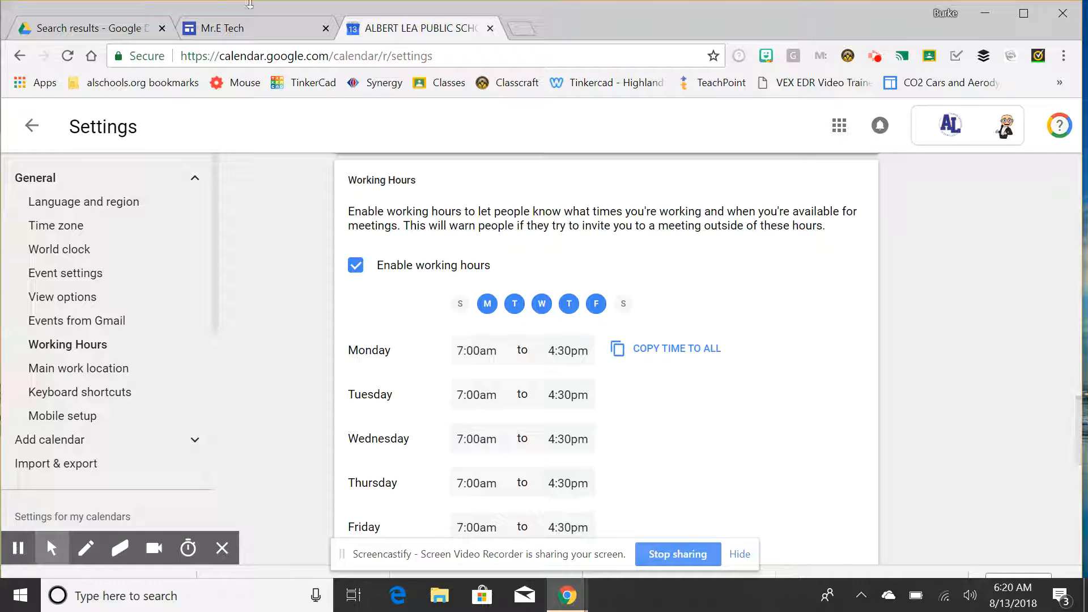
{"action": "left_click", "coordinate": [34, 127]}
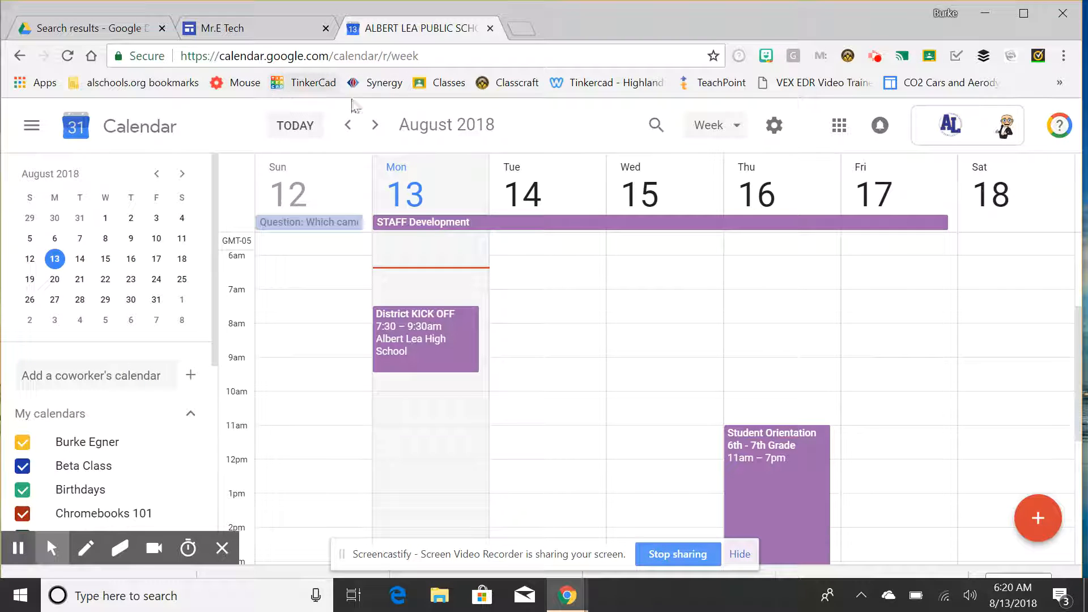
Step: Switch the calendar to Month view
{"action": "left_click", "coordinate": [739, 124]}
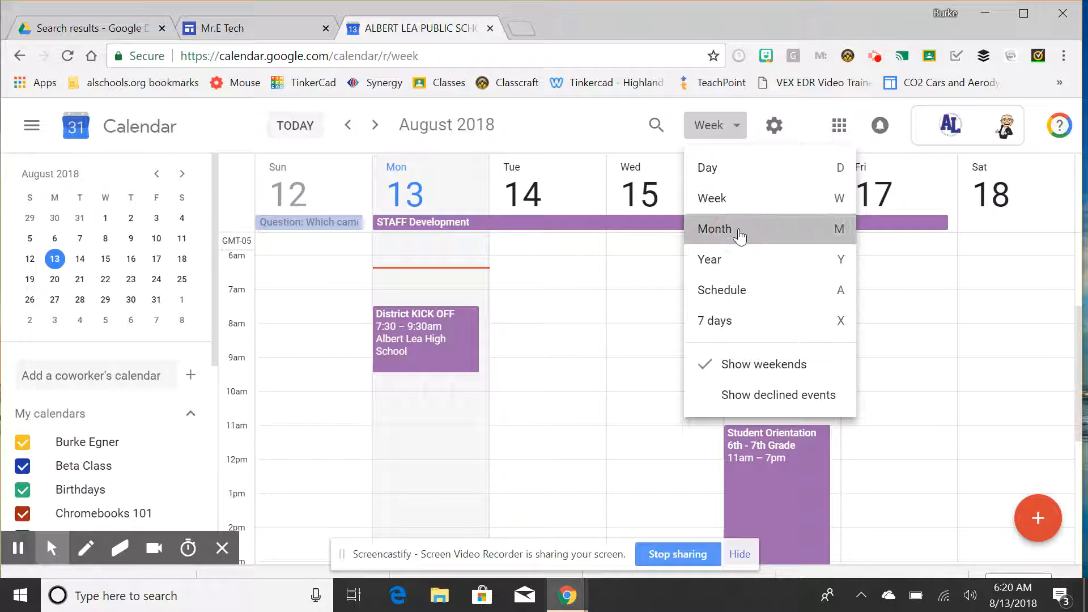
{"action": "left_click", "coordinate": [740, 232]}
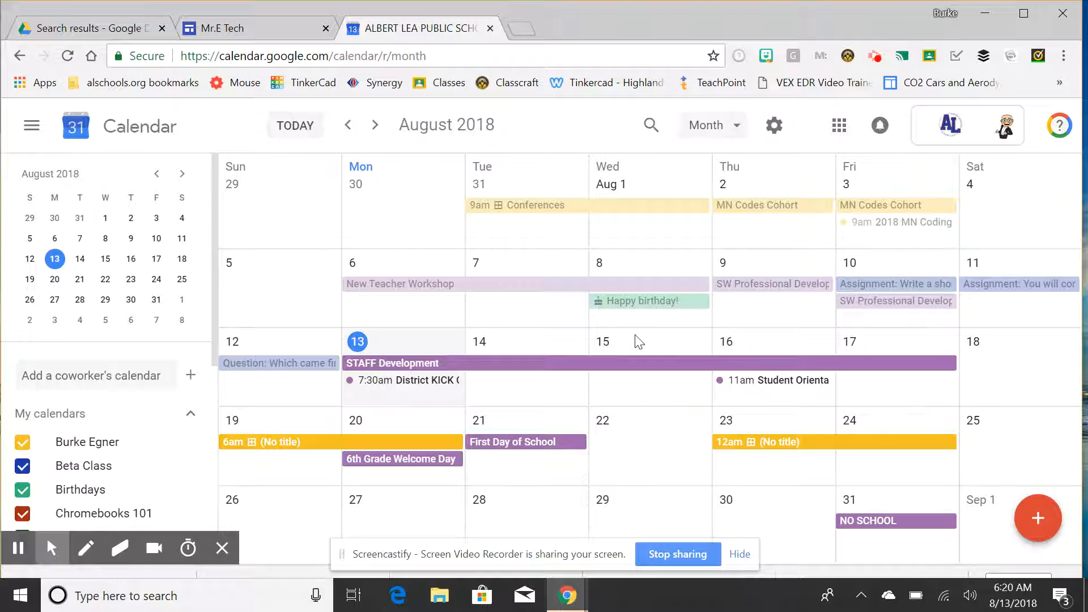
{"action": "left_click", "coordinate": [656, 387]}
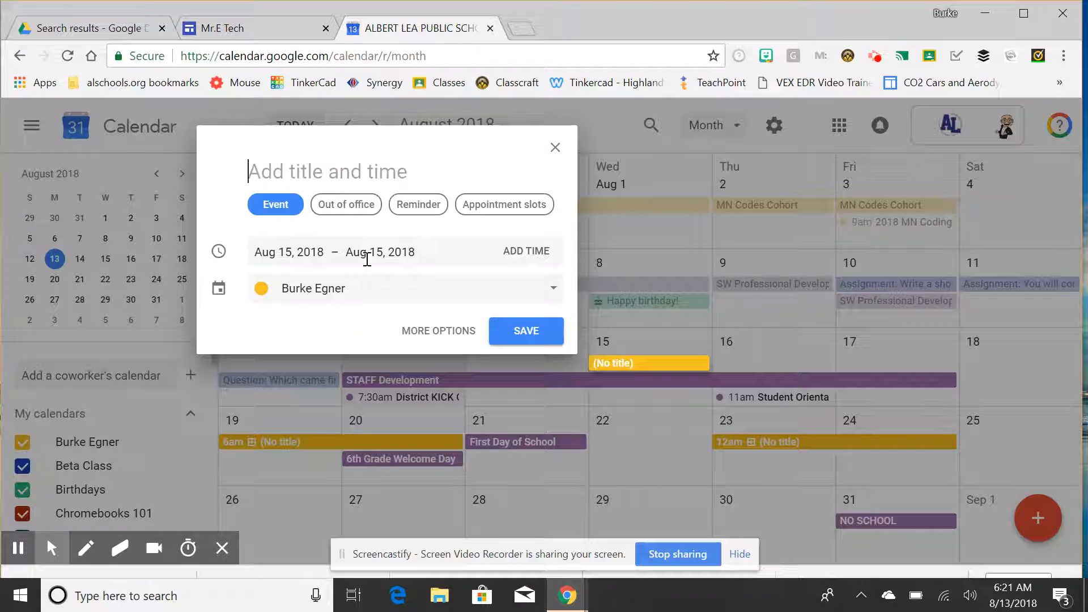
{"action": "left_click", "coordinate": [554, 290]}
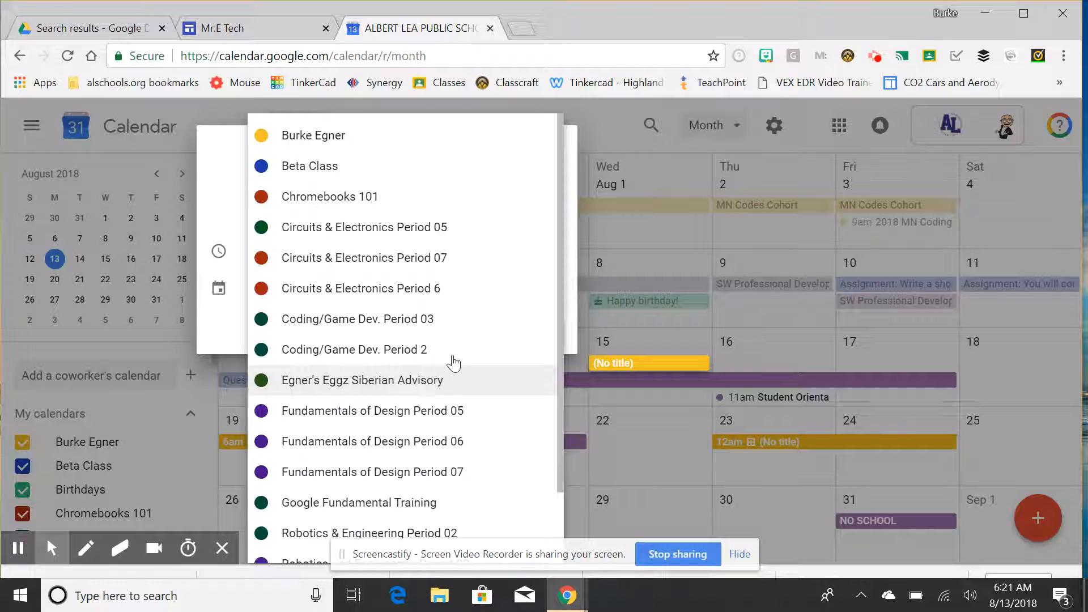
{"action": "left_click", "coordinate": [595, 136]}
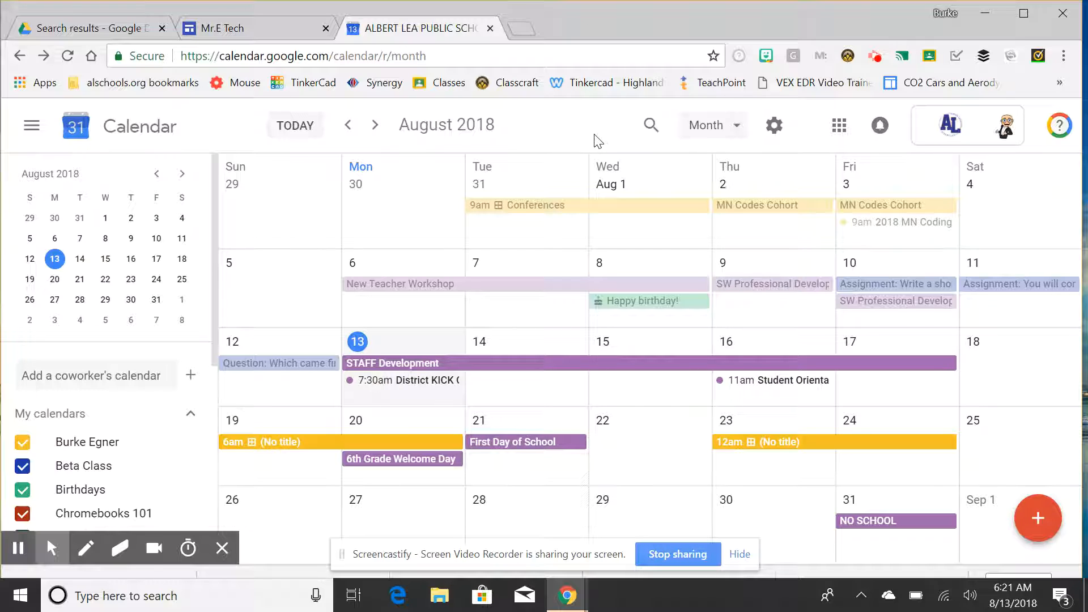
{"action": "left_click", "coordinate": [555, 351]}
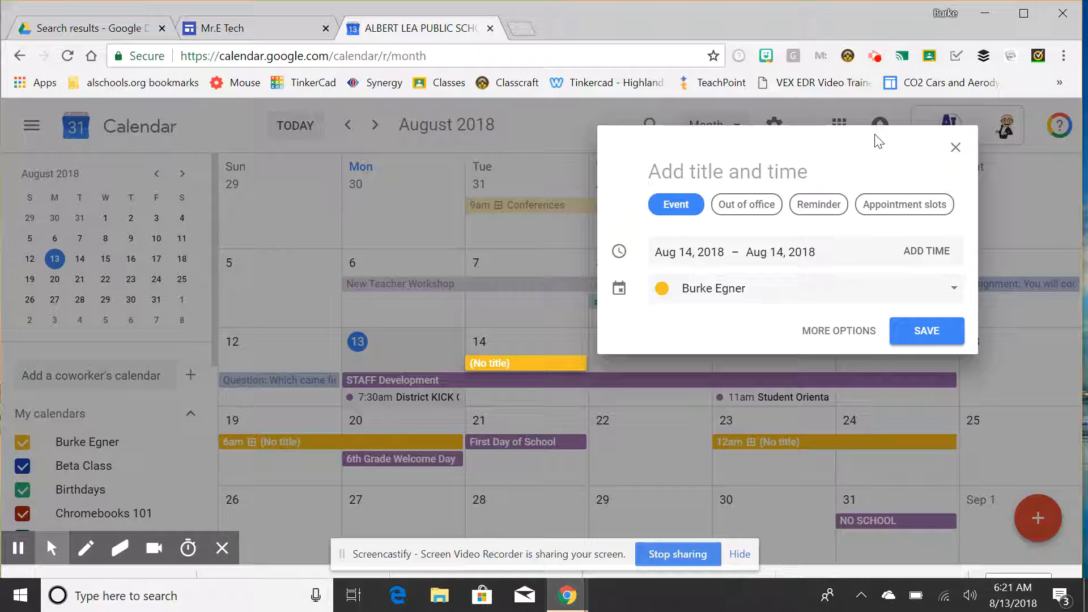
{"action": "left_click", "coordinate": [957, 148]}
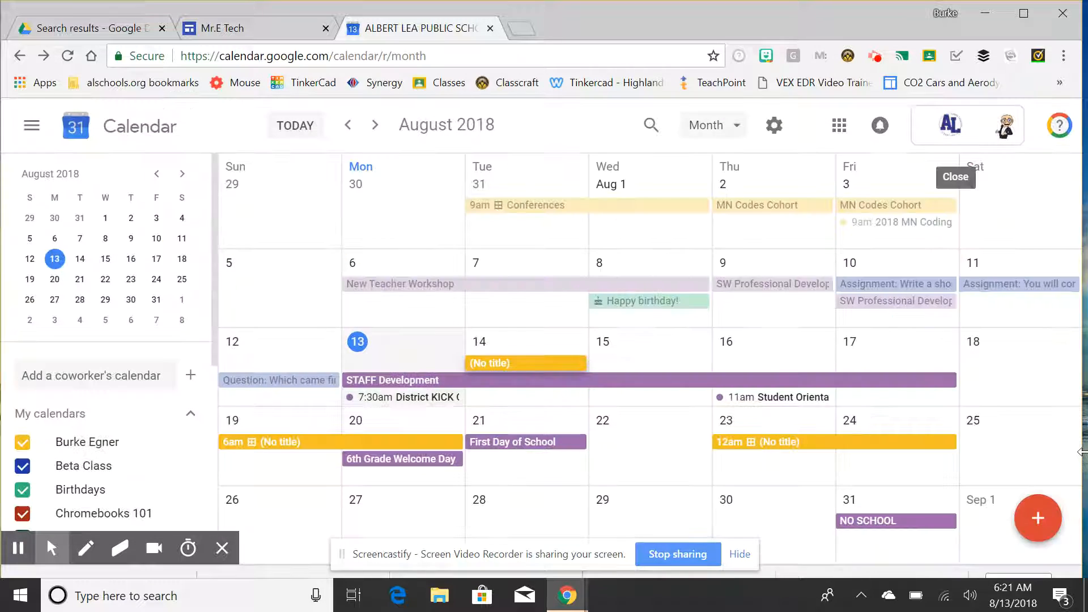
Step: Create a new event in the full event editor and review its notification types and Busy or Free options
{"action": "left_click", "coordinate": [1048, 535]}
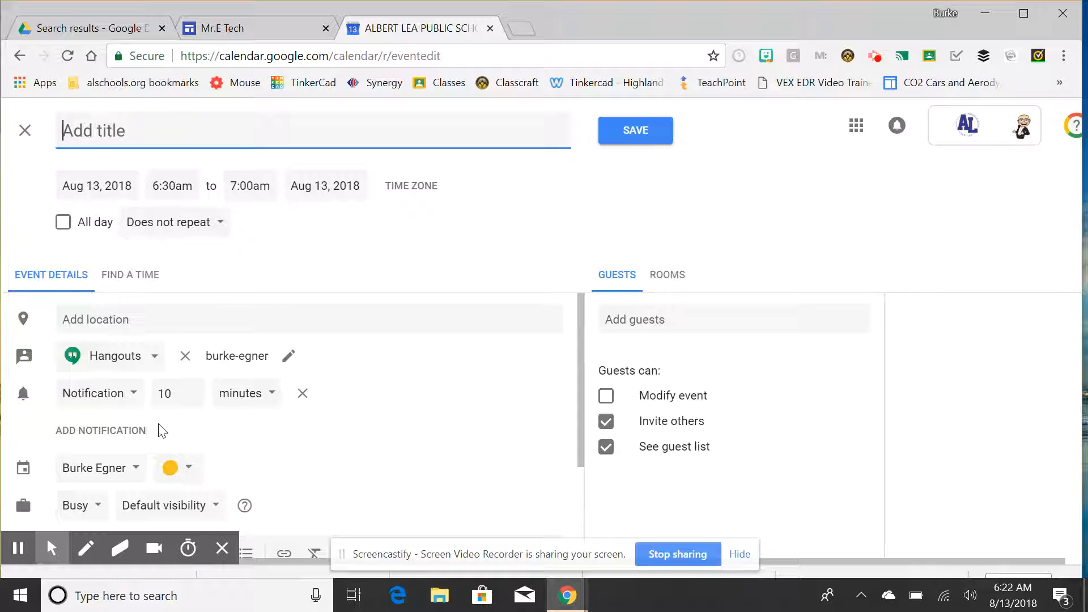
{"action": "left_click", "coordinate": [140, 405]}
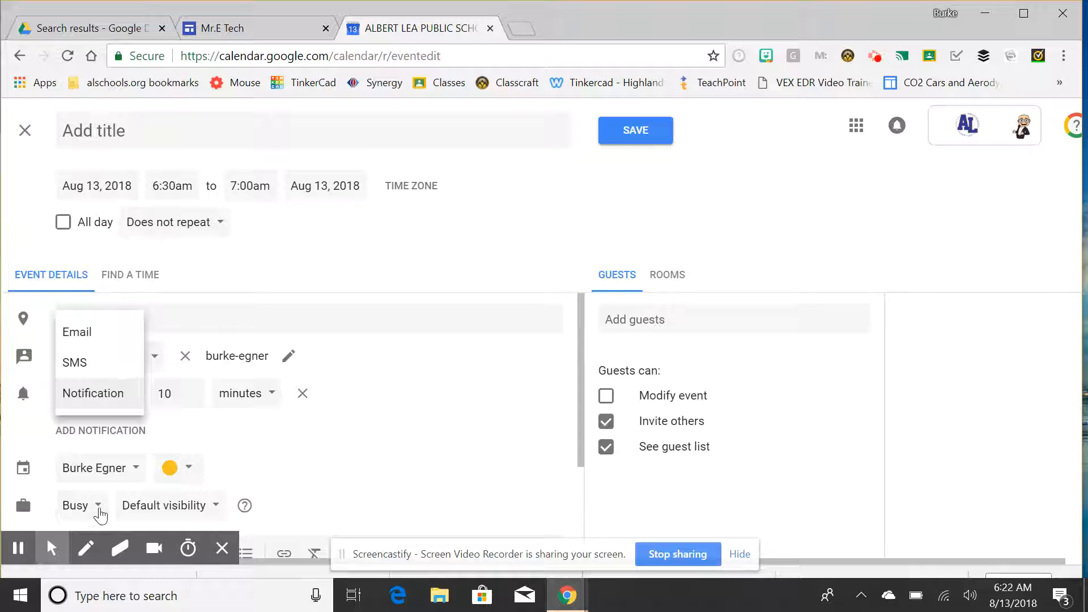
{"action": "left_click", "coordinate": [99, 506]}
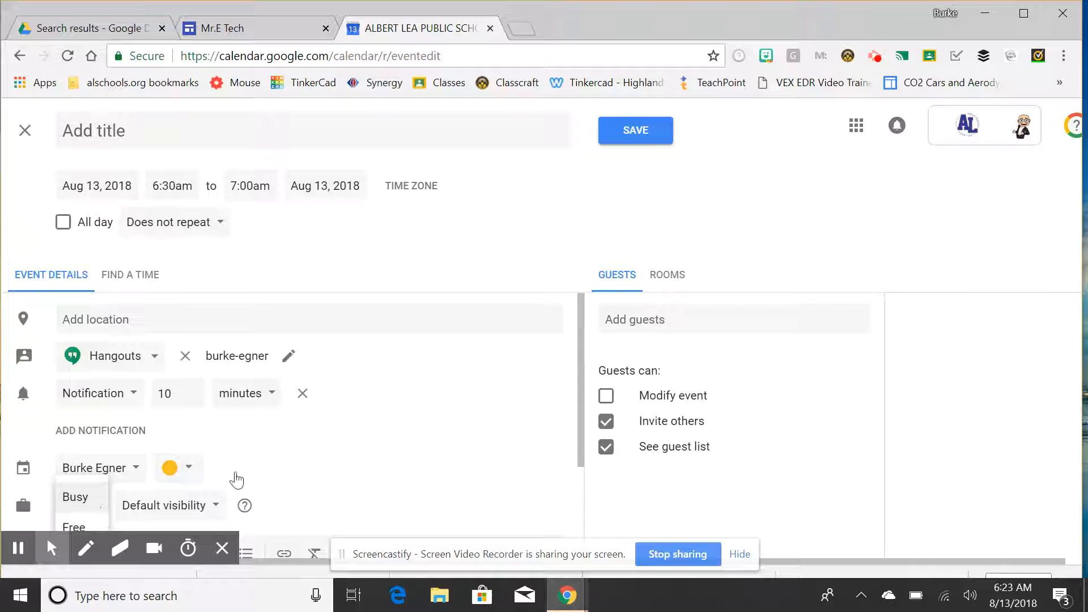
{"action": "left_click", "coordinate": [1048, 257]}
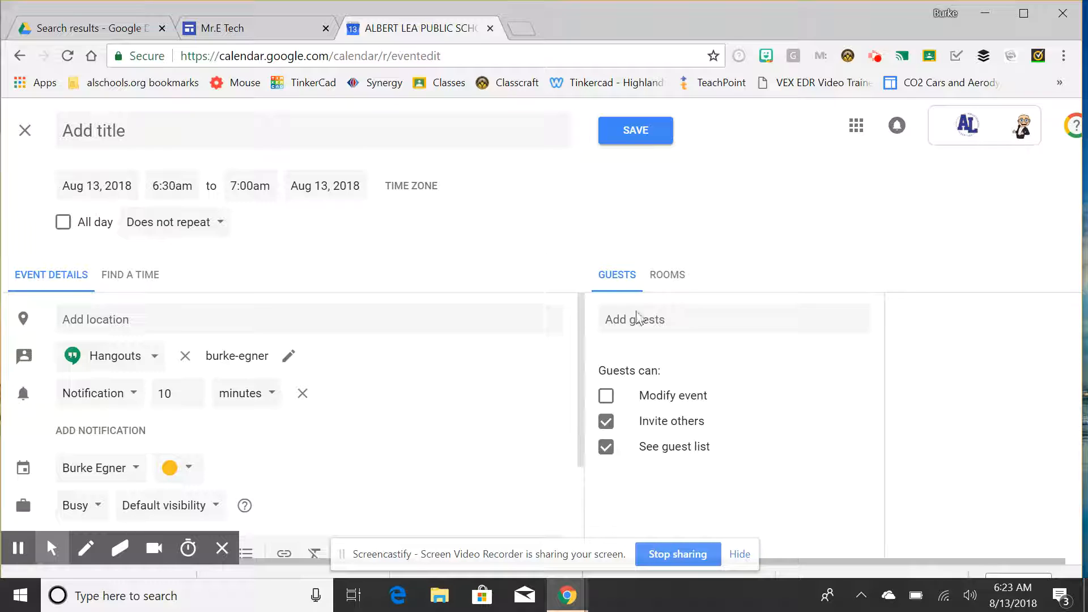
Step: Find a coworker by first name and add them as a guest to the new event
{"action": "left_click", "coordinate": [679, 324]}
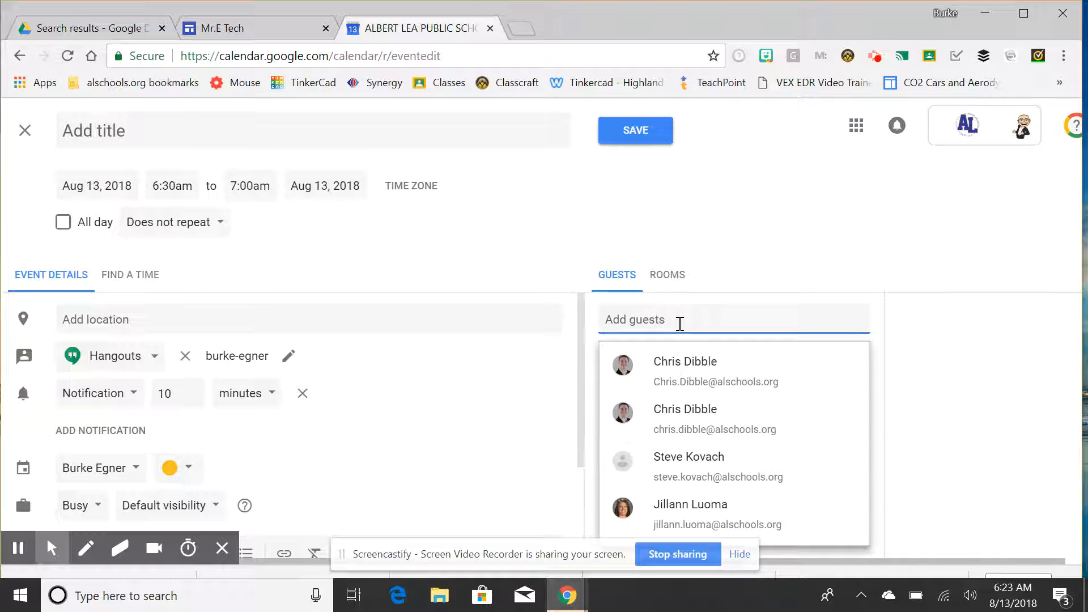
{"action": "type", "text": "chris"}
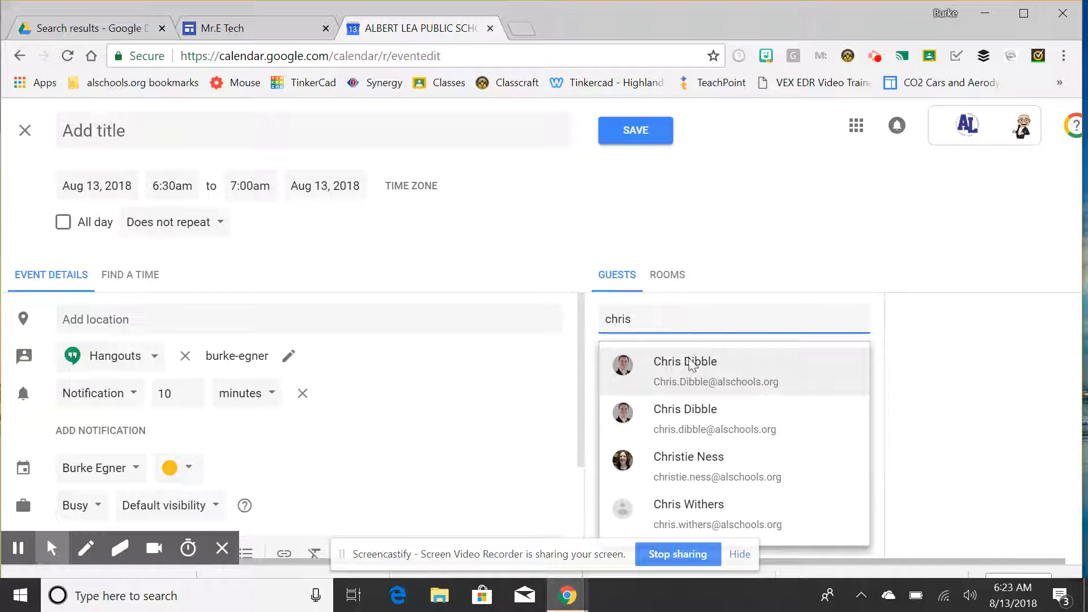
{"action": "left_click", "coordinate": [699, 363]}
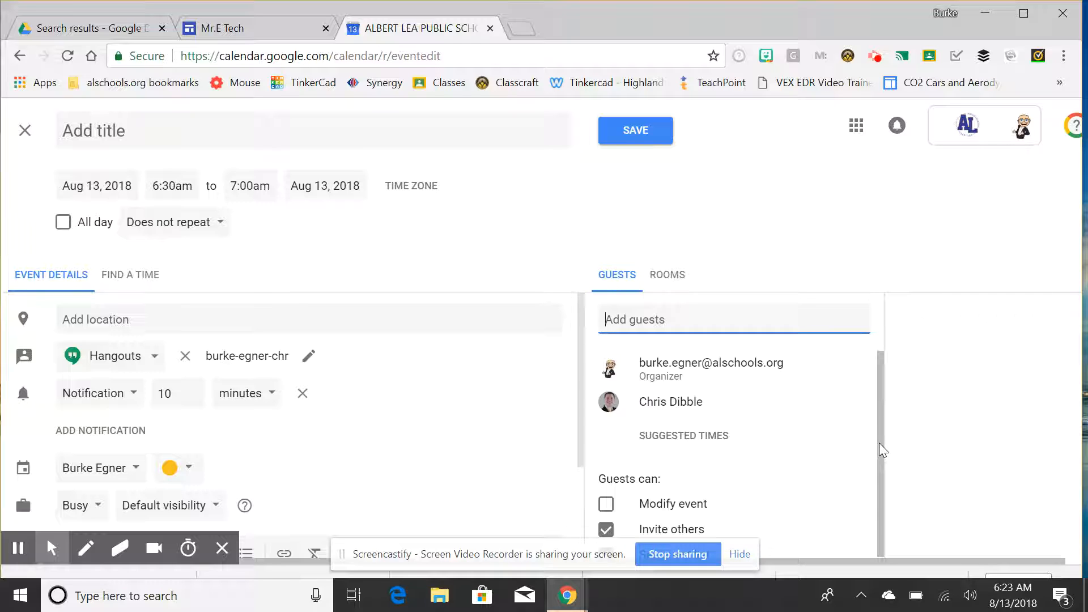
Step: Compare the guests' availability for Monday, August 13, and move the event to the free 9:30am to 10:00am slot
{"action": "left_click_drag", "start_coordinate": [879, 444], "coordinate": [876, 485]}
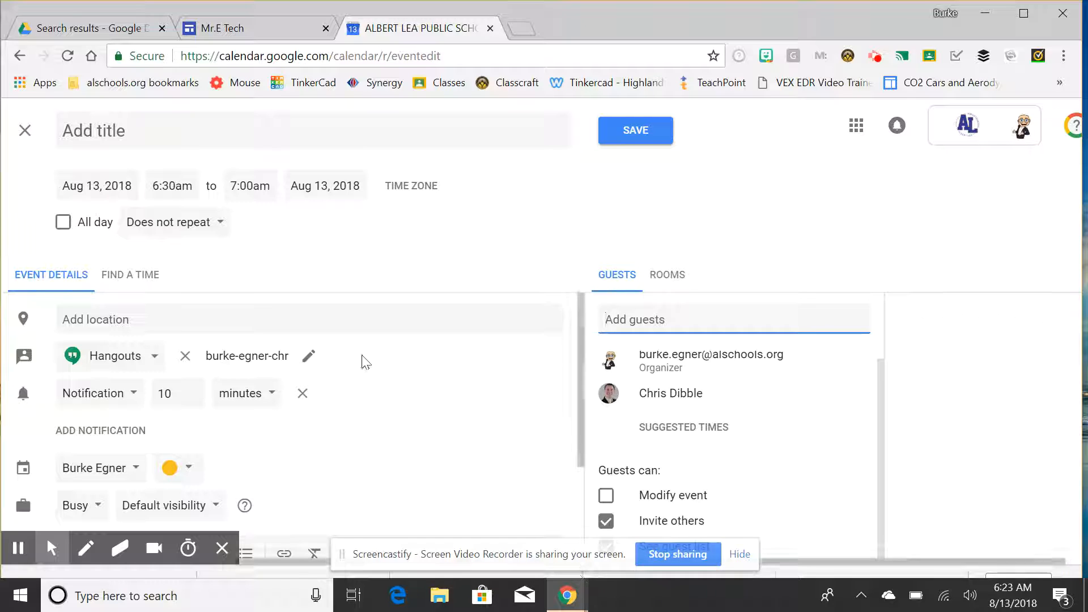
{"action": "left_click", "coordinate": [123, 274]}
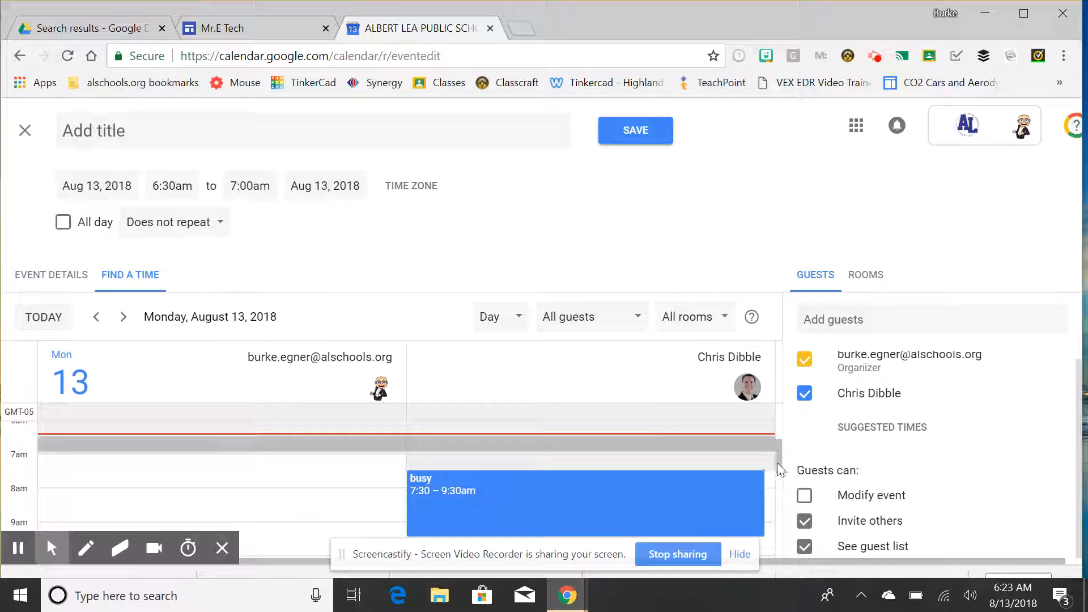
{"action": "left_click_drag", "start_coordinate": [777, 461], "coordinate": [787, 474]}
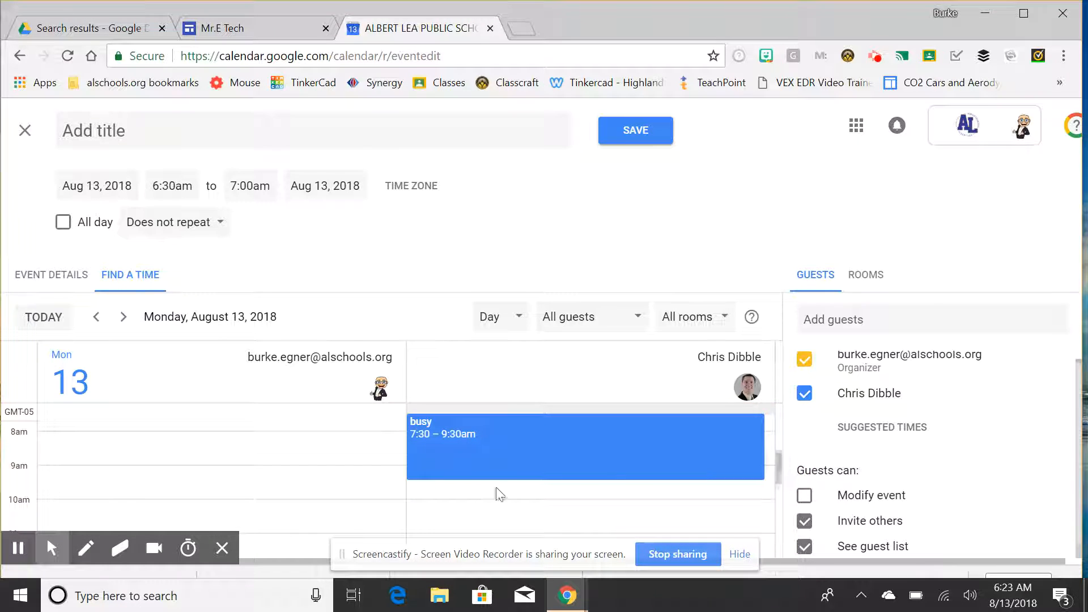
{"action": "left_click", "coordinate": [248, 504]}
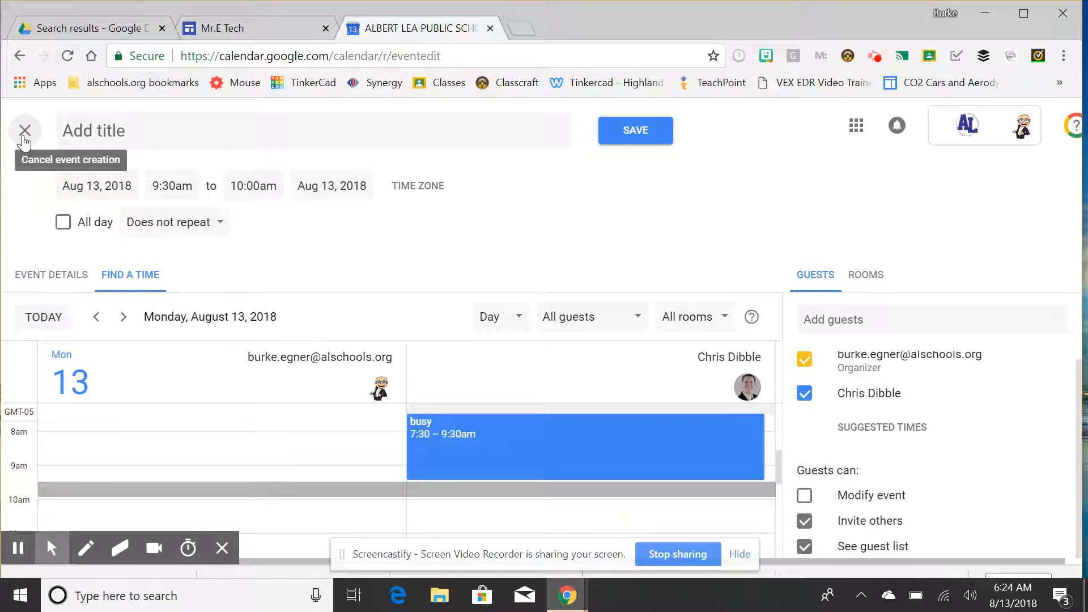
Step: Find a second coworker by first name, add them as a guest, and check the guests' availability
{"action": "left_click", "coordinate": [920, 320]}
{"action": "type", "text": "nick"}
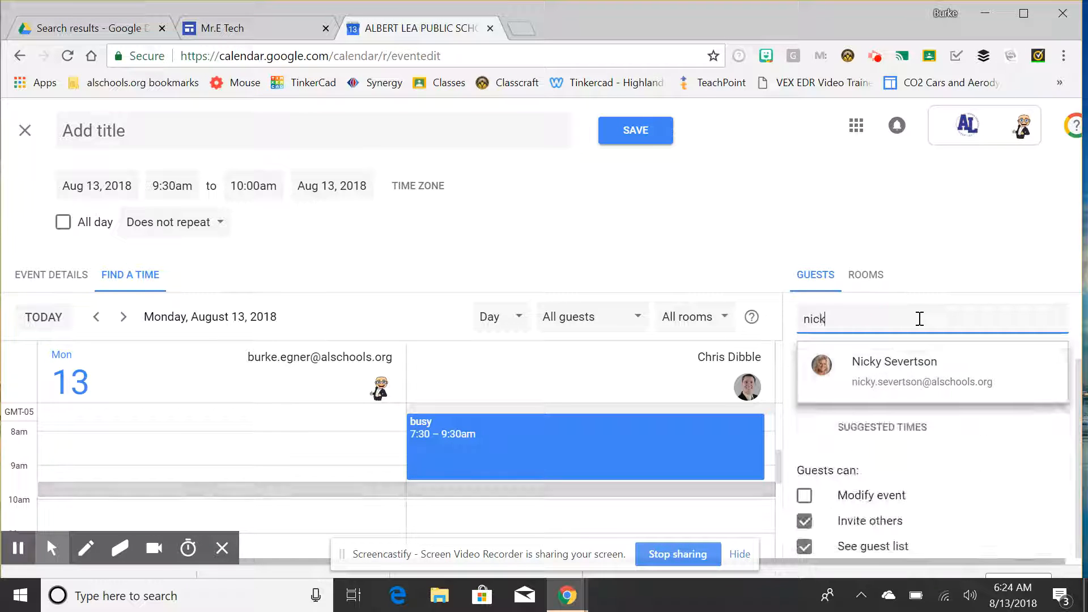
{"action": "left_click", "coordinate": [907, 362]}
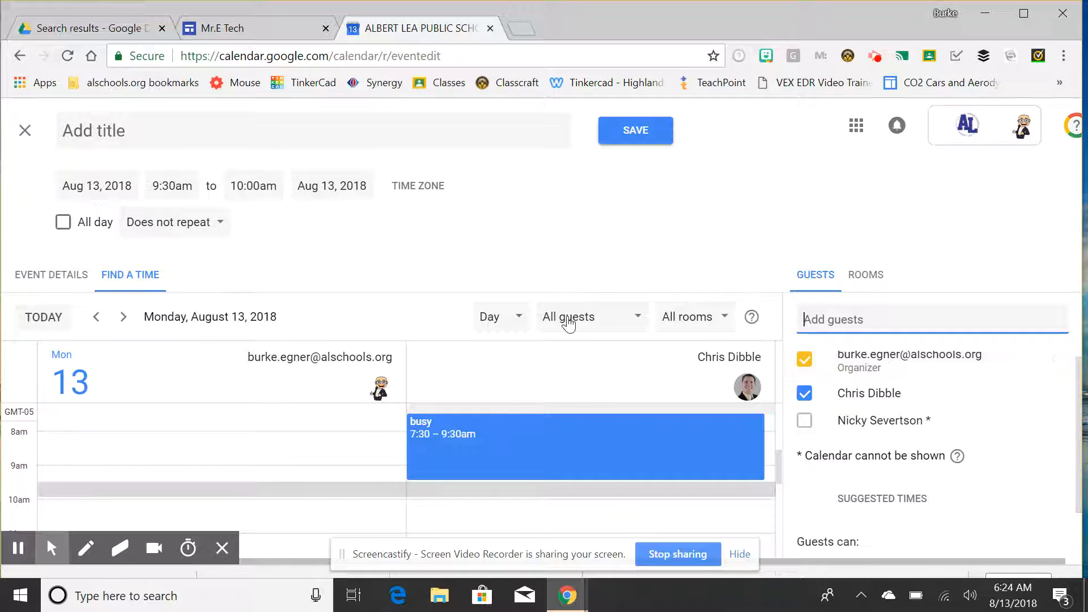
{"action": "left_click", "coordinate": [125, 280]}
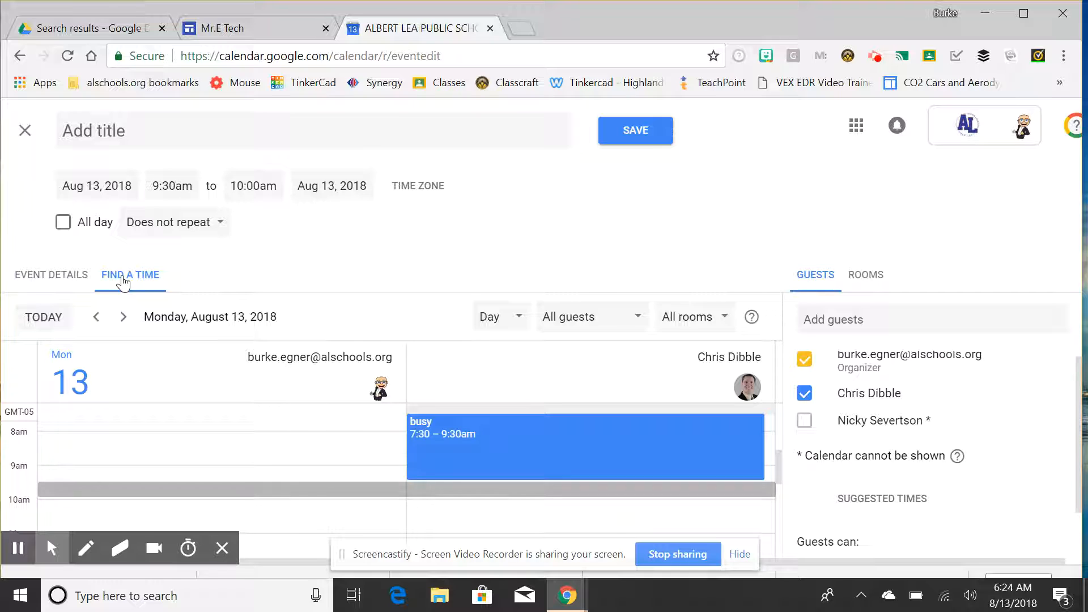
Step: Cancel the event creation and discard the unsaved changes to return to the August 2018 month calendar
{"action": "mouse_move", "coordinate": [677, 467]}
{"action": "left_click", "coordinate": [24, 131]}
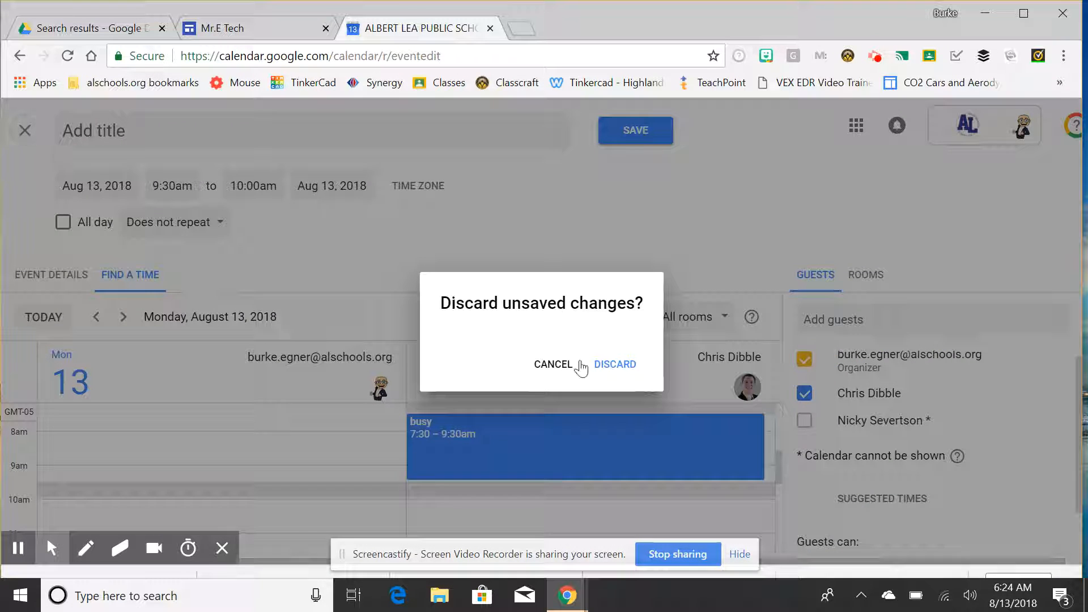
{"action": "left_click", "coordinate": [617, 365]}
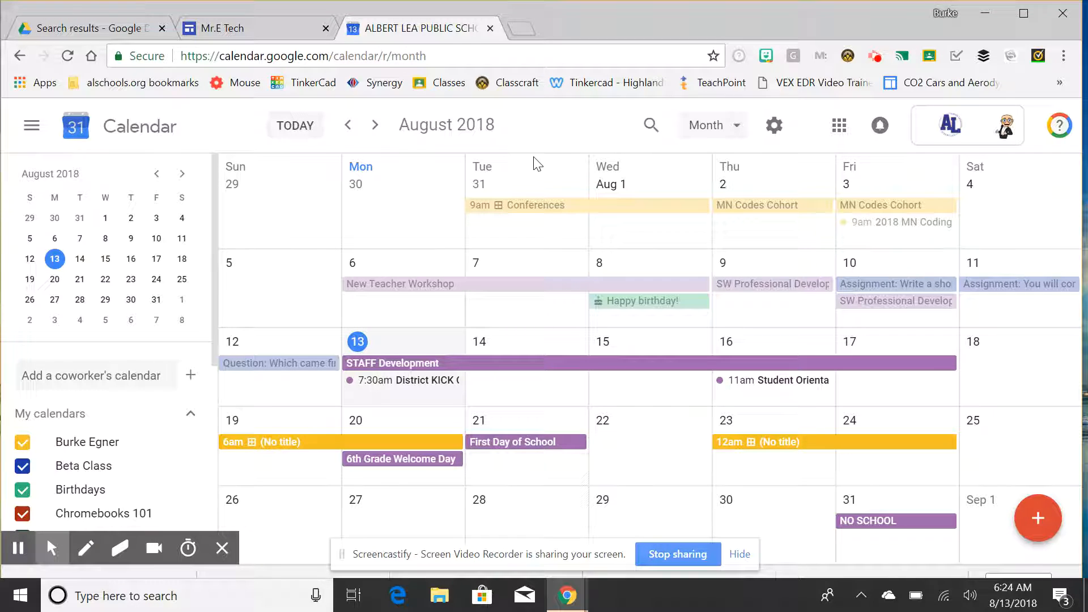
{"action": "left_click", "coordinate": [875, 59]}
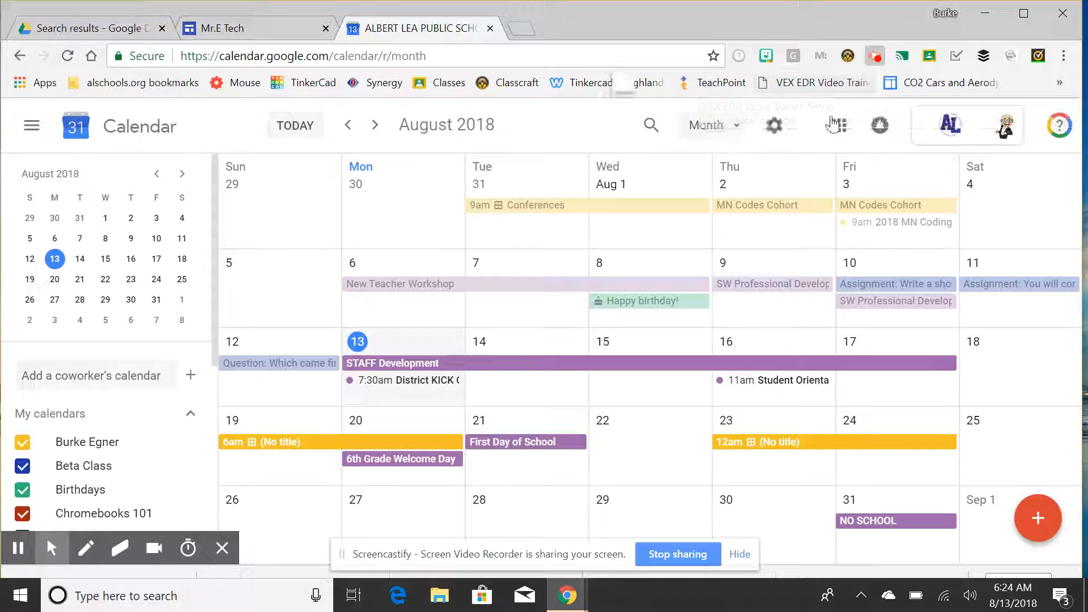